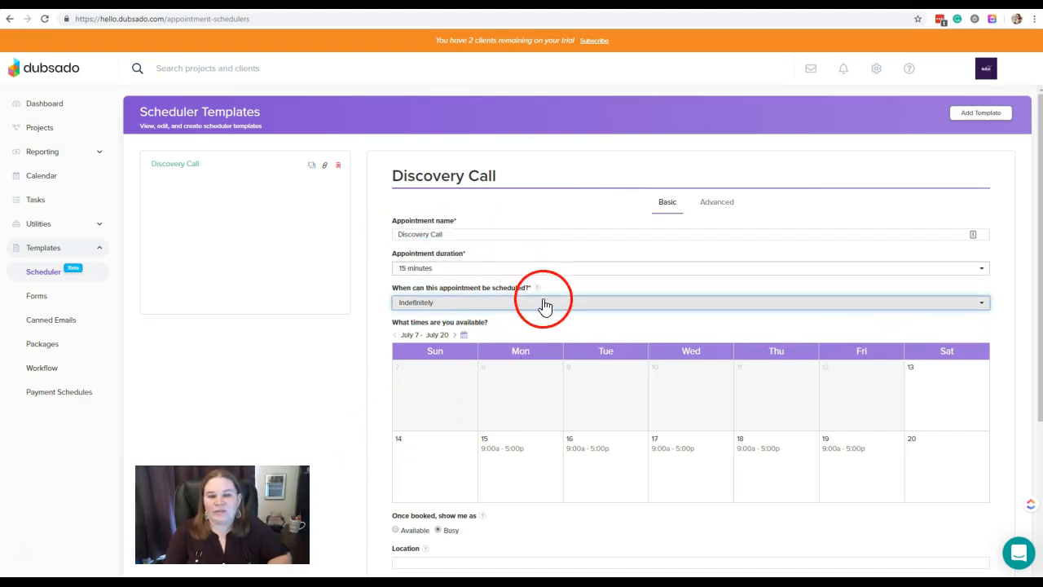
- Replace the 9:00 AM - 5:00 PM slot on Monday, July 15 with a 9:00 AM - 11:00 AM slot
scroll(581, 325, "down", 2)
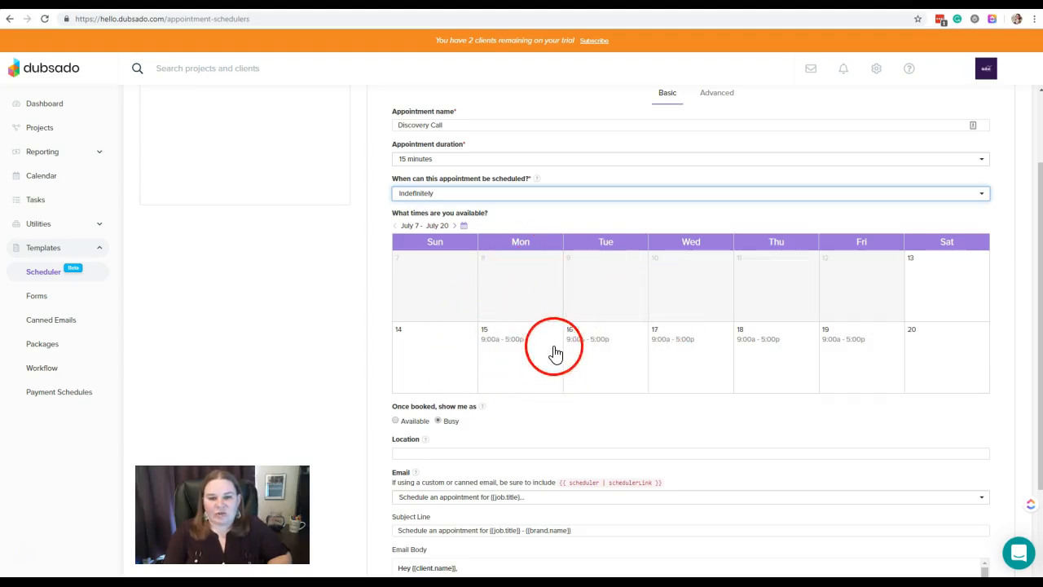
left_click(518, 346)
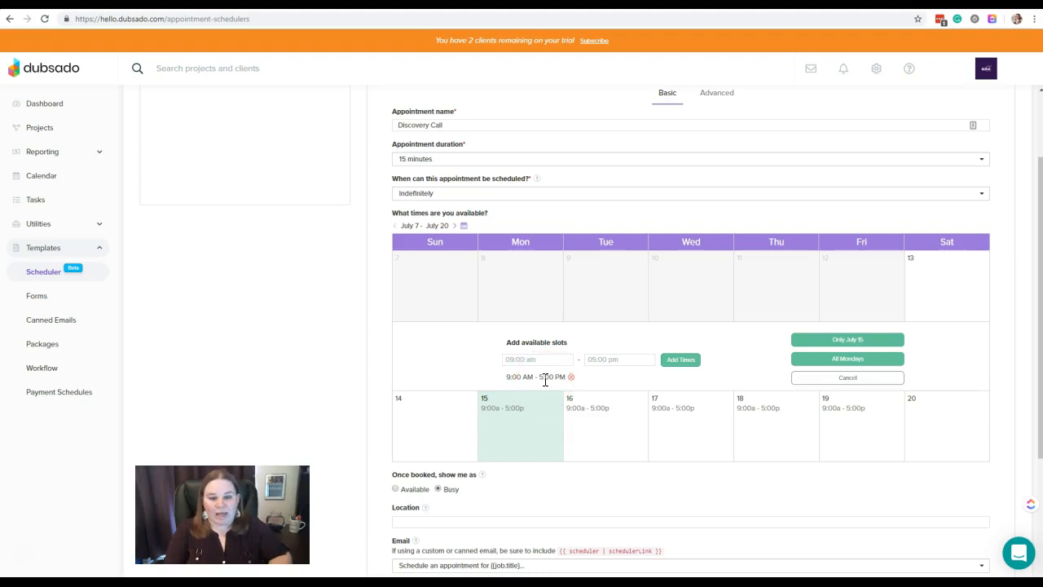
left_click(571, 377)
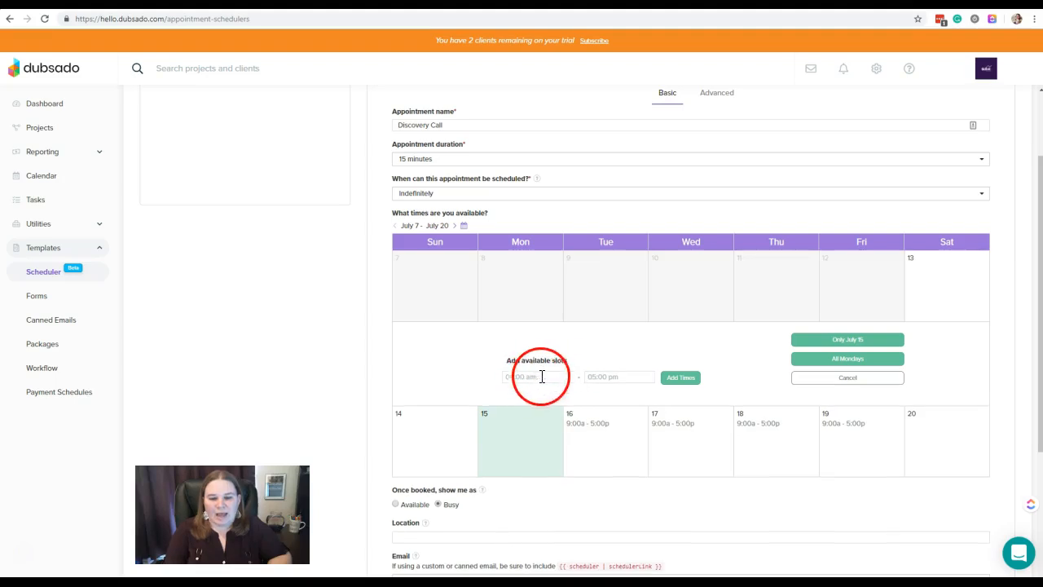
left_click(542, 377)
type("9")
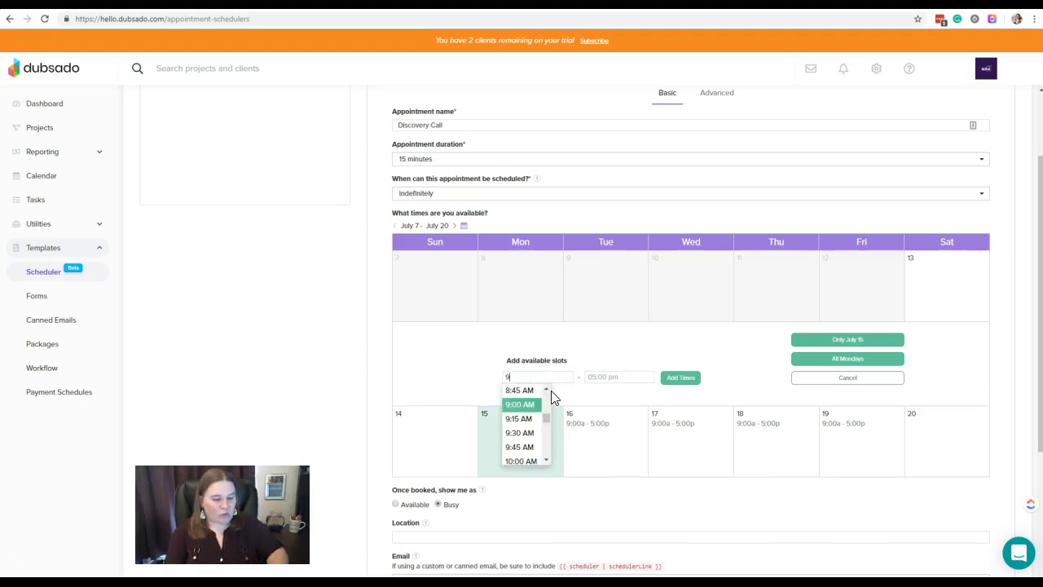
left_click(521, 404)
left_click(592, 377)
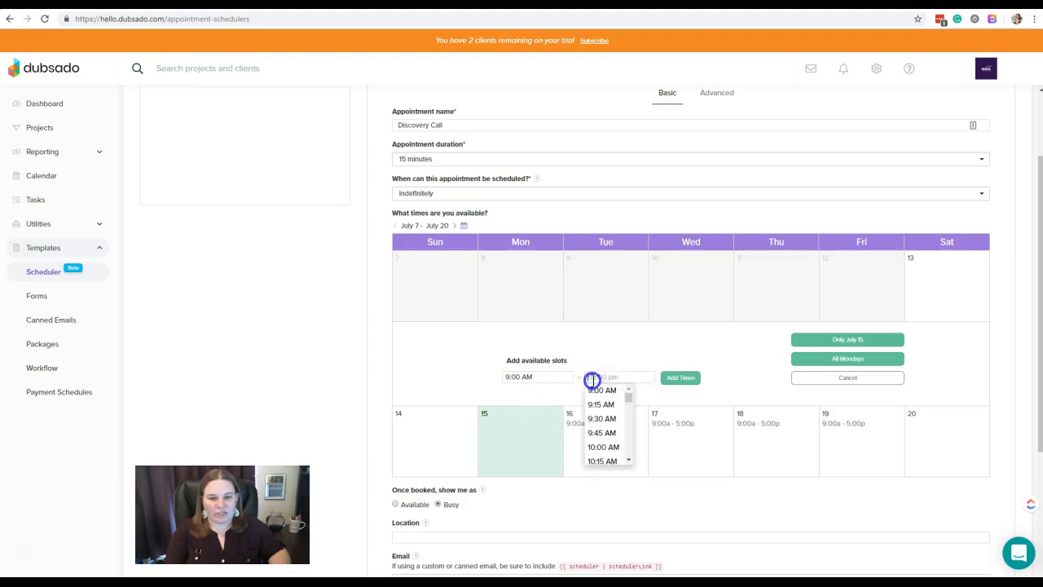
scroll(613, 392, "down", 3)
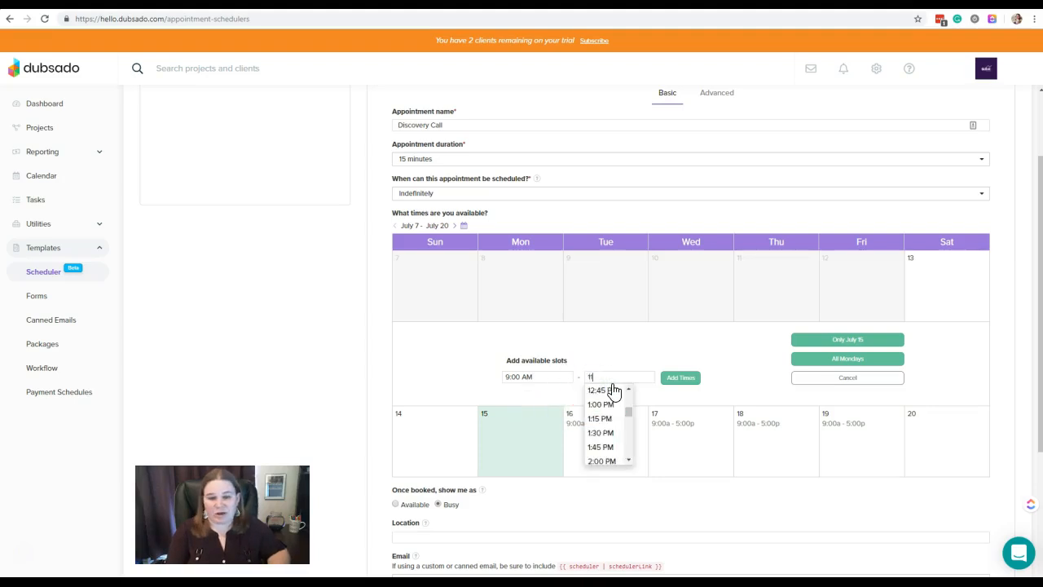
left_click(611, 403)
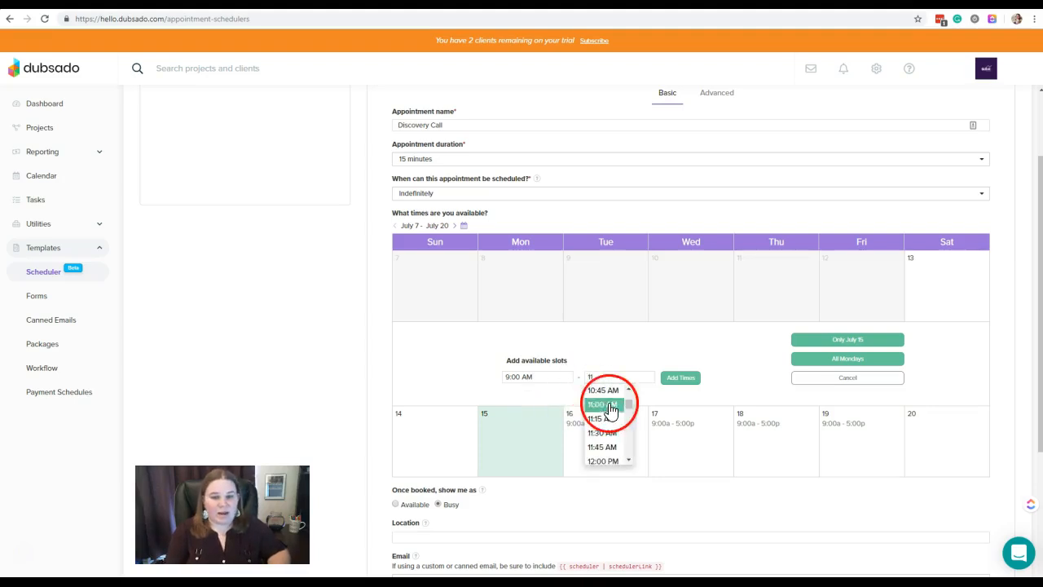
left_click(681, 380)
left_click(671, 380)
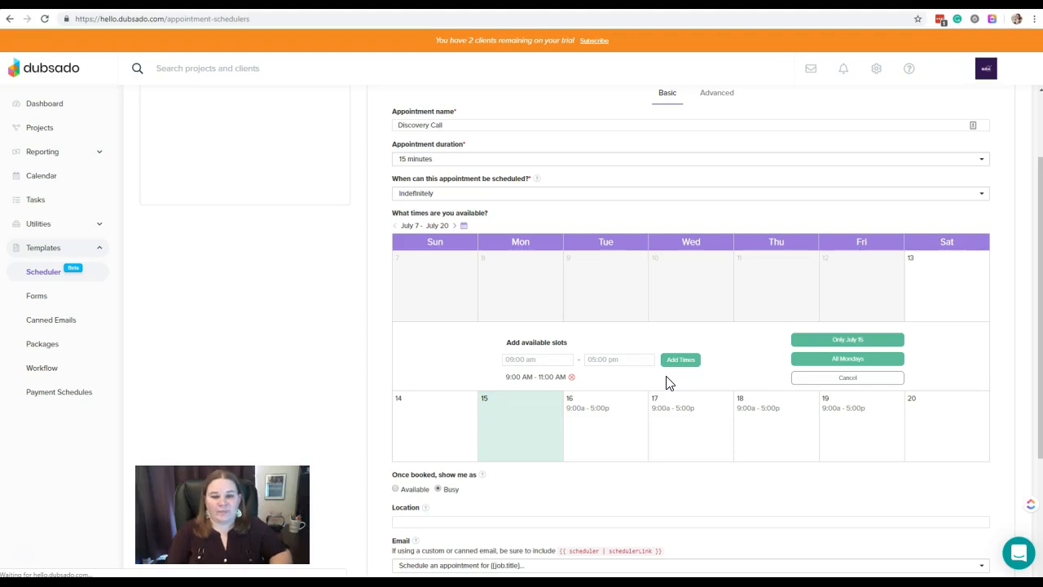
- Add a second slot from 2:00 PM to 5:00 PM on July 15 and apply the availability to all Mondays
left_click(539, 361)
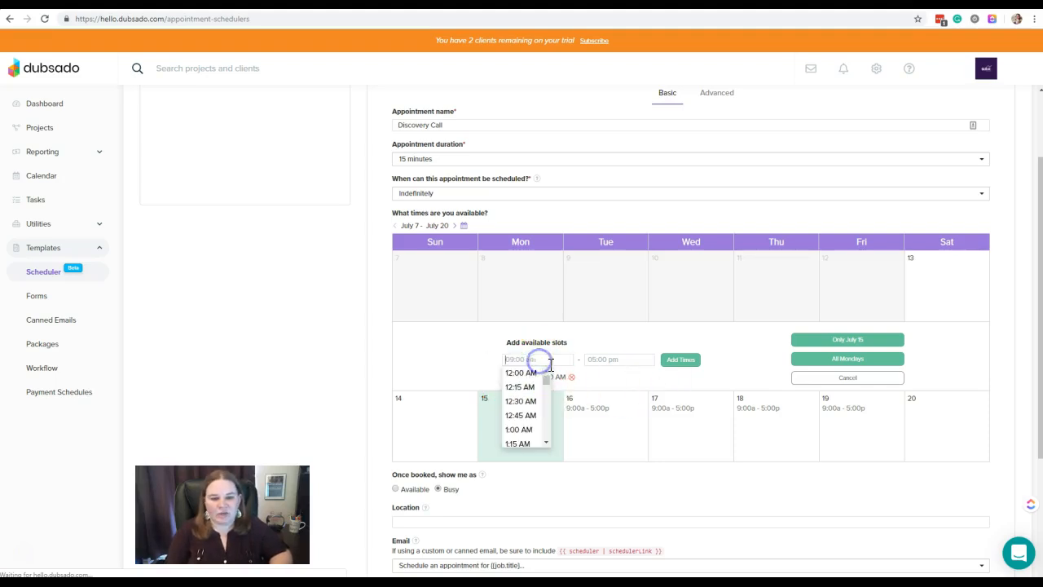
type("2")
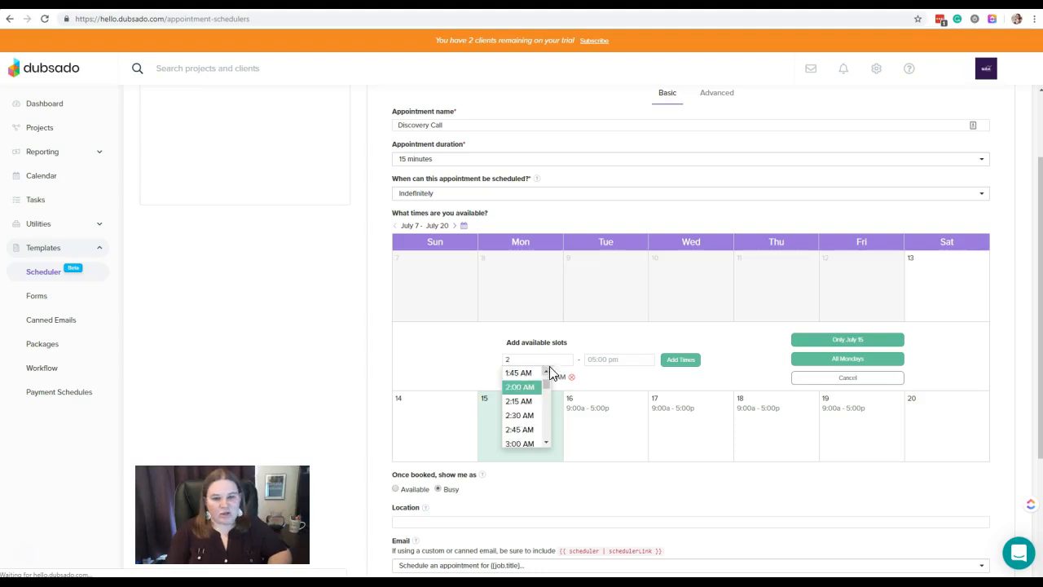
type("p")
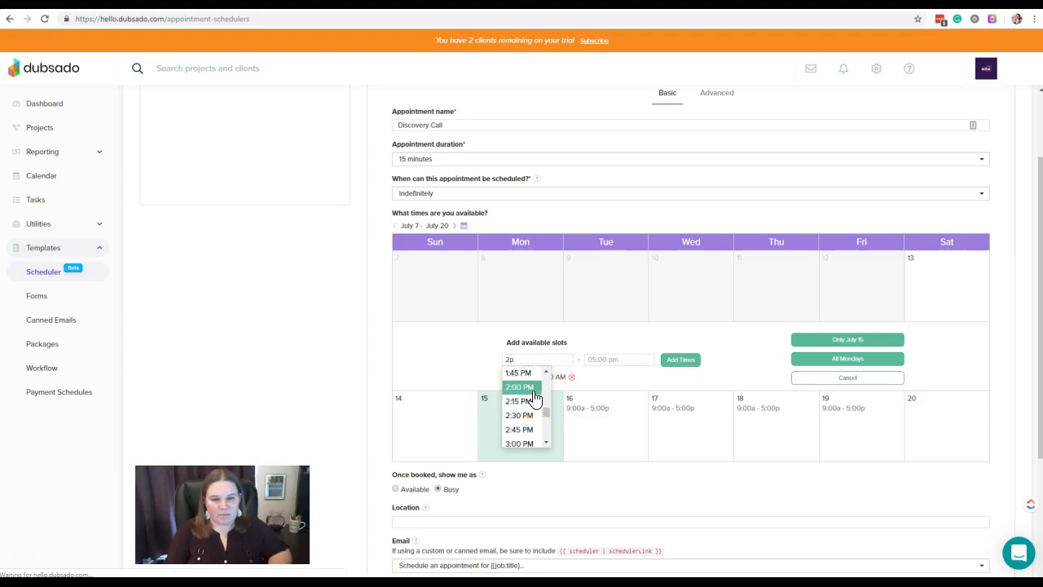
left_click(533, 391)
left_click(601, 361)
left_click(609, 386)
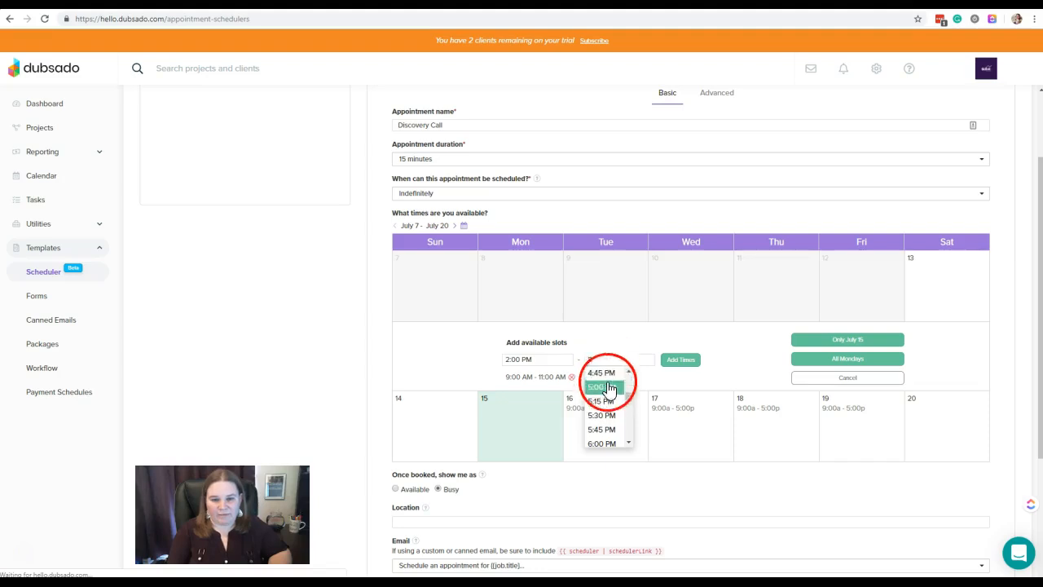
left_click(680, 360)
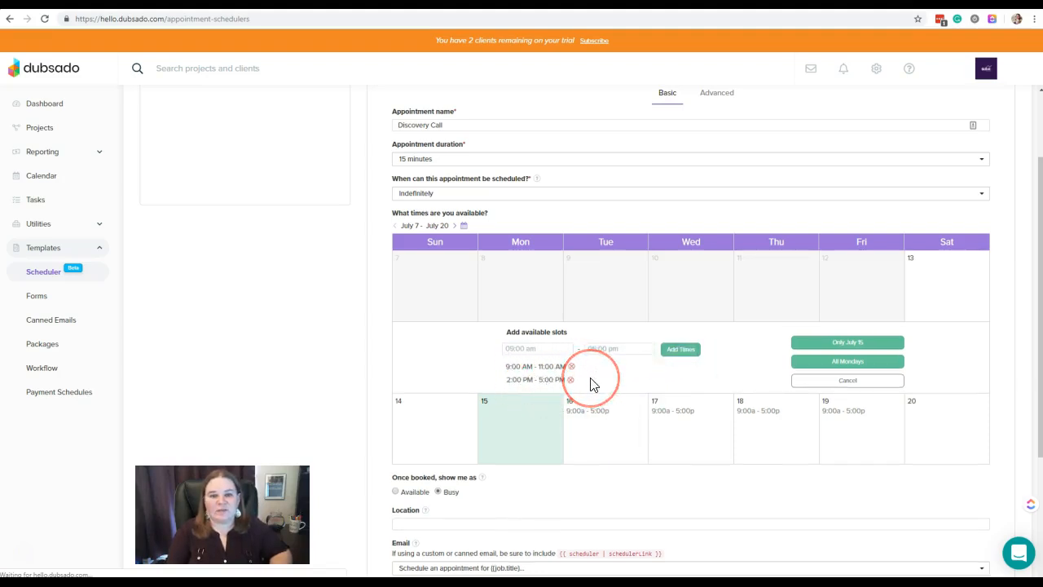
left_click(883, 361)
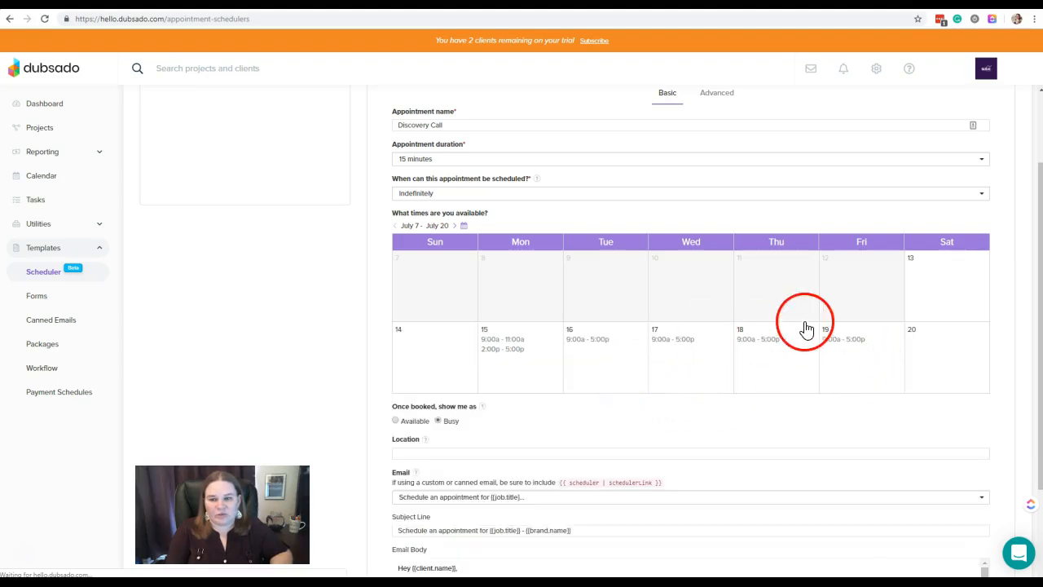
- Page through the availability calendar to late August to check the Monday slots, returning to July 7 - July 20
left_click(455, 227)
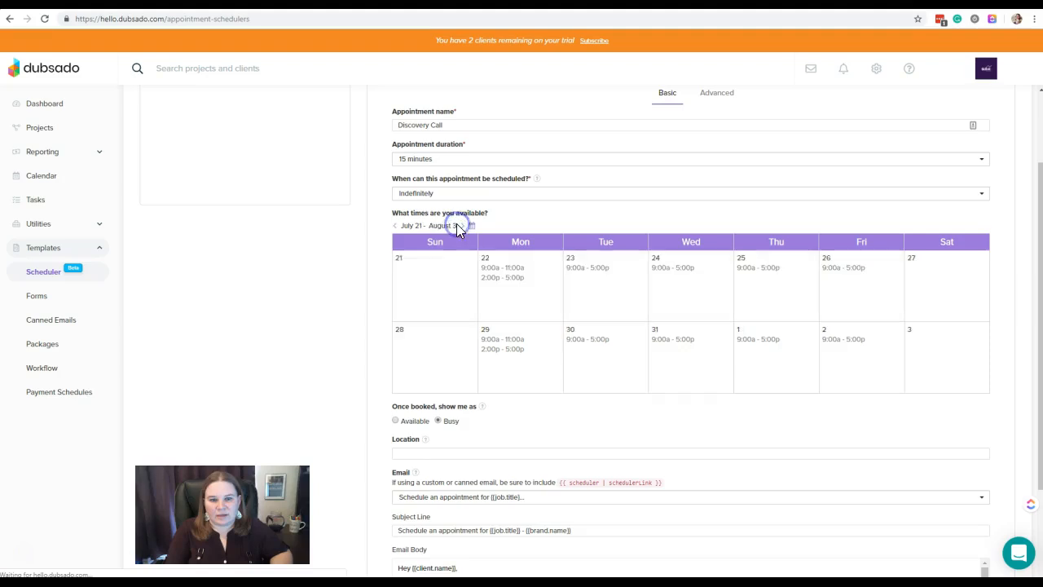
left_click(462, 227)
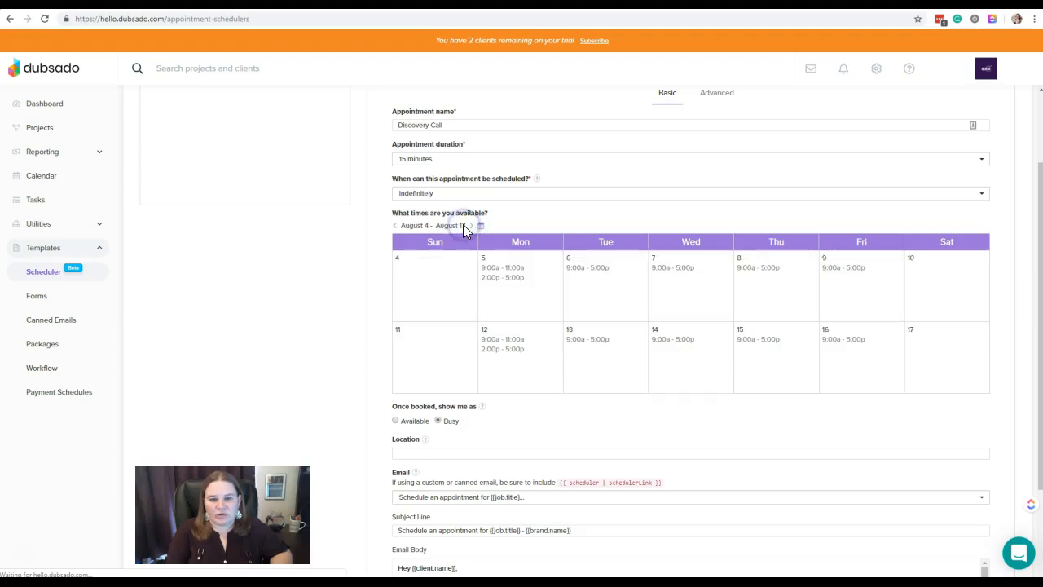
left_click(472, 228)
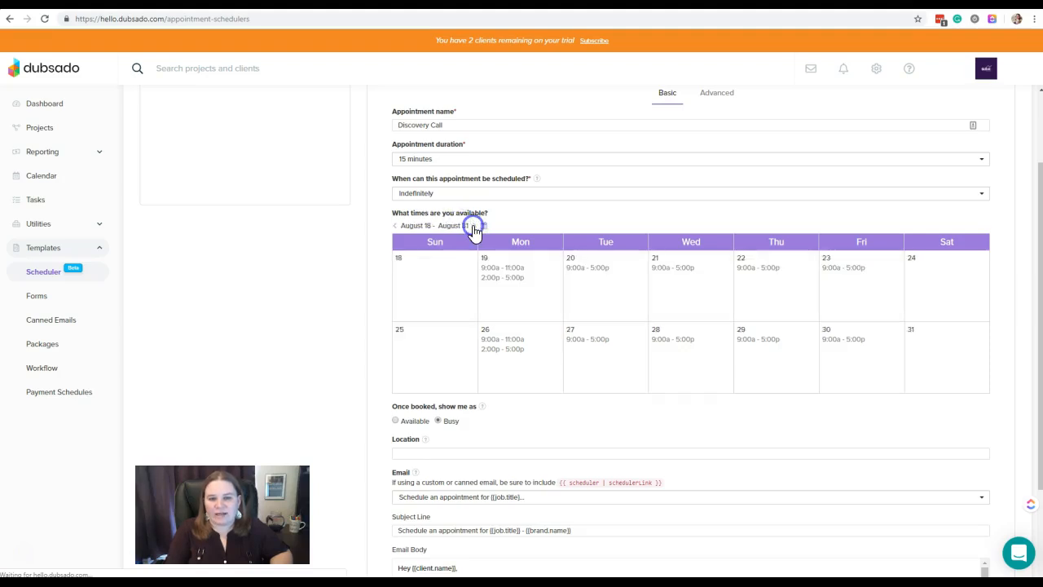
left_click(473, 229)
left_click(397, 228)
left_click(397, 228)
left_click(398, 228)
left_click(398, 228)
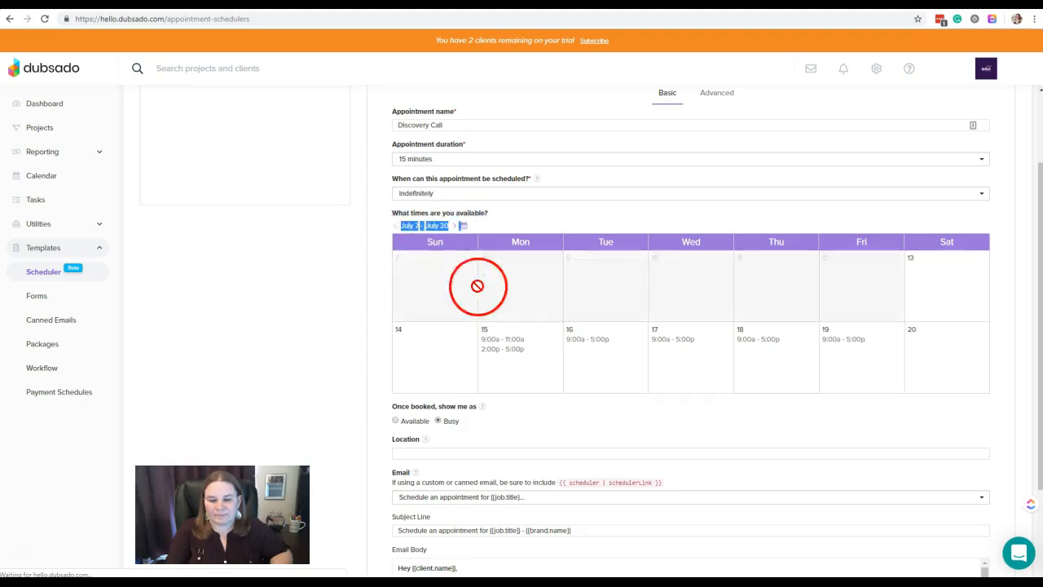
- Replace the slot on Tuesday, July 16 with 12:00 PM - 4:00 PM and apply it to all Tuesdays
left_click(599, 348)
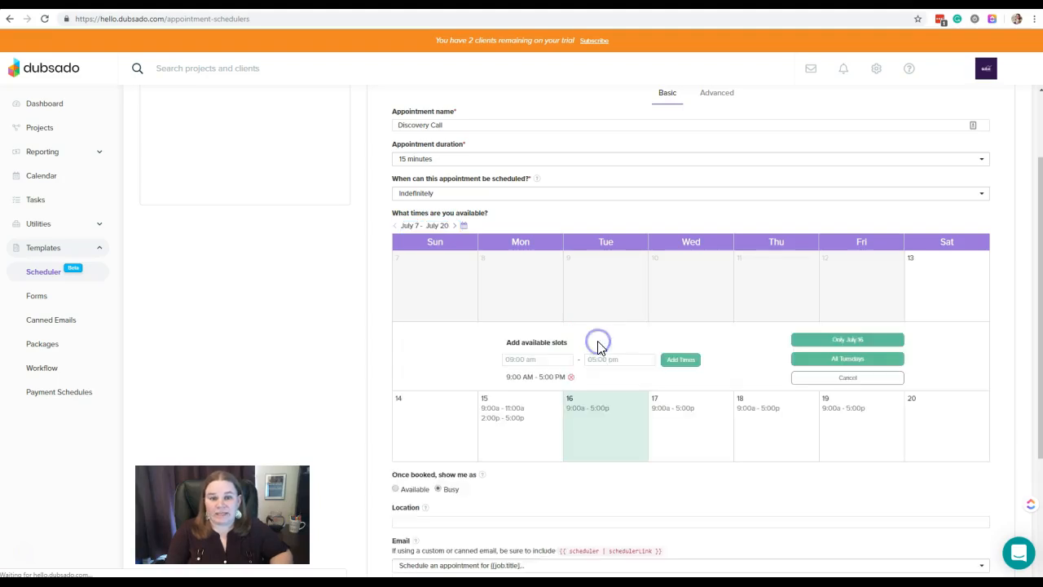
left_click(571, 377)
left_click(543, 375)
left_click(588, 386)
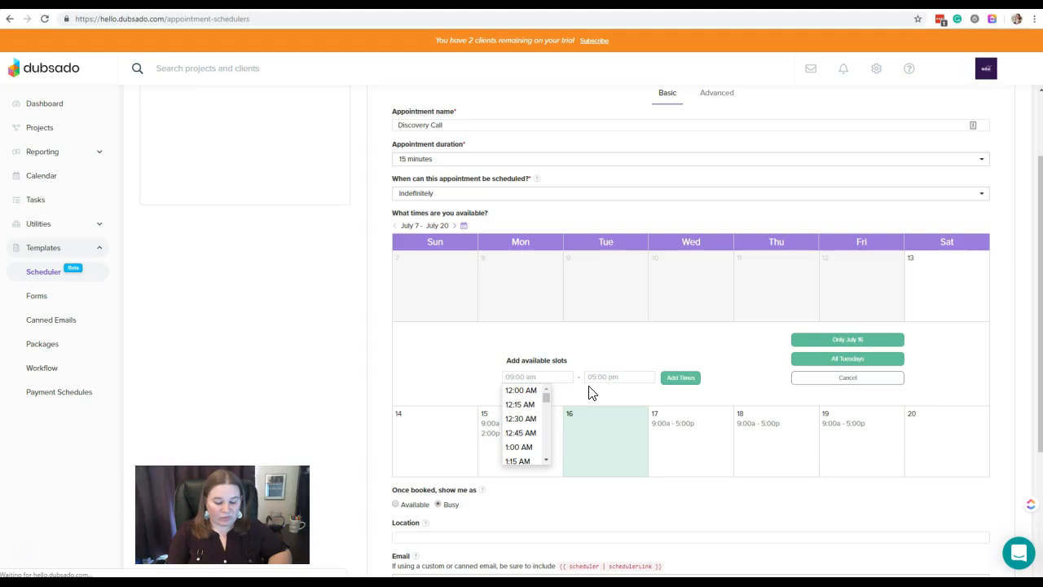
type("120")
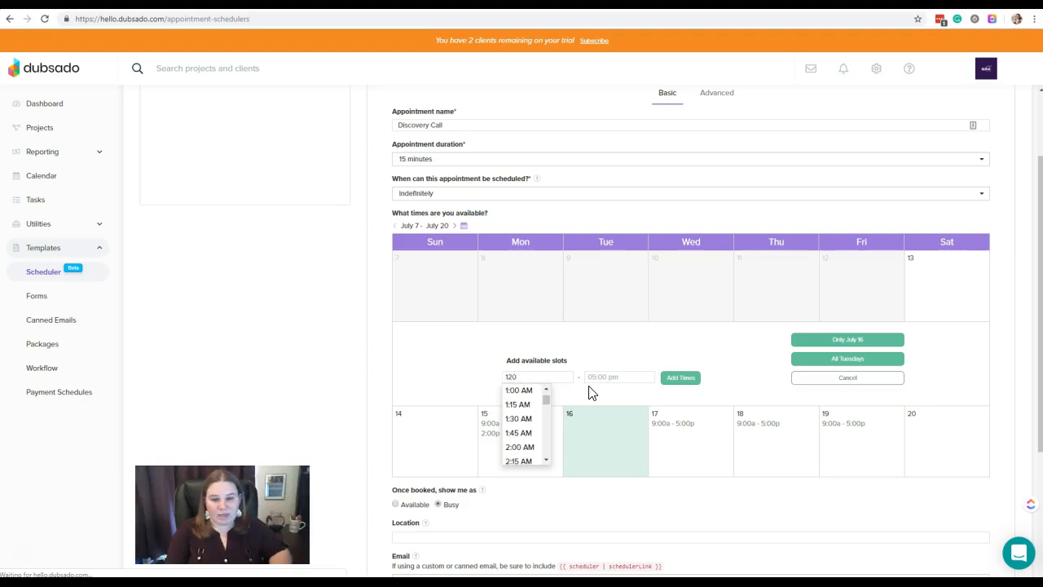
key("BackSpace")
left_click(526, 404)
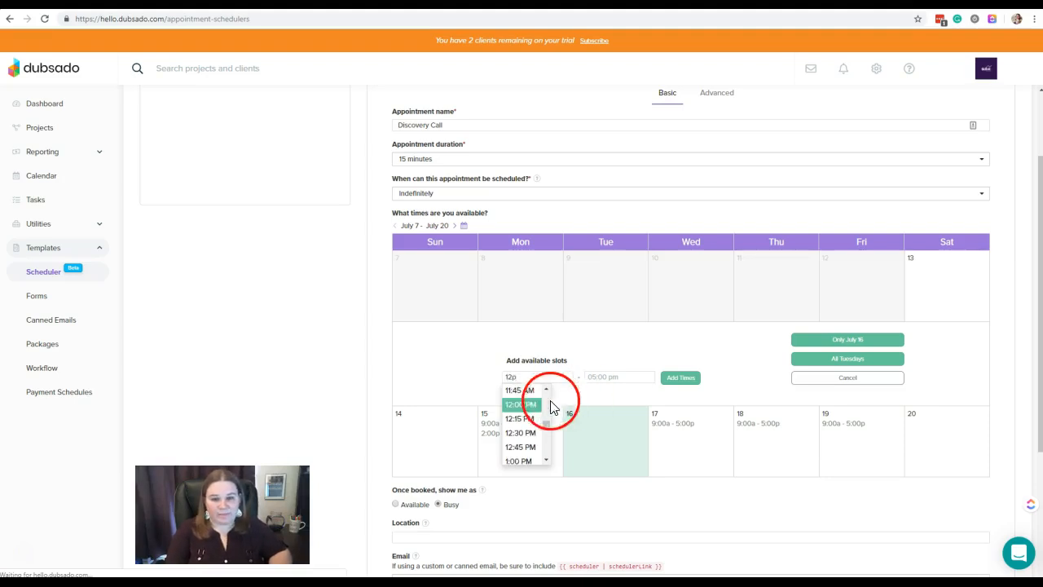
left_click(598, 377)
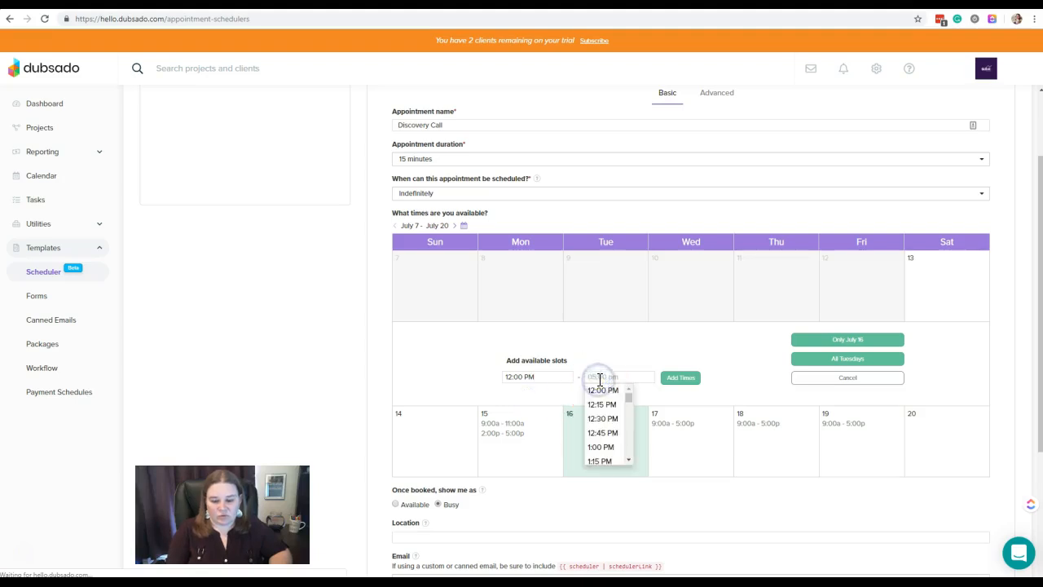
type("4")
left_click(603, 404)
left_click(681, 378)
left_click(817, 360)
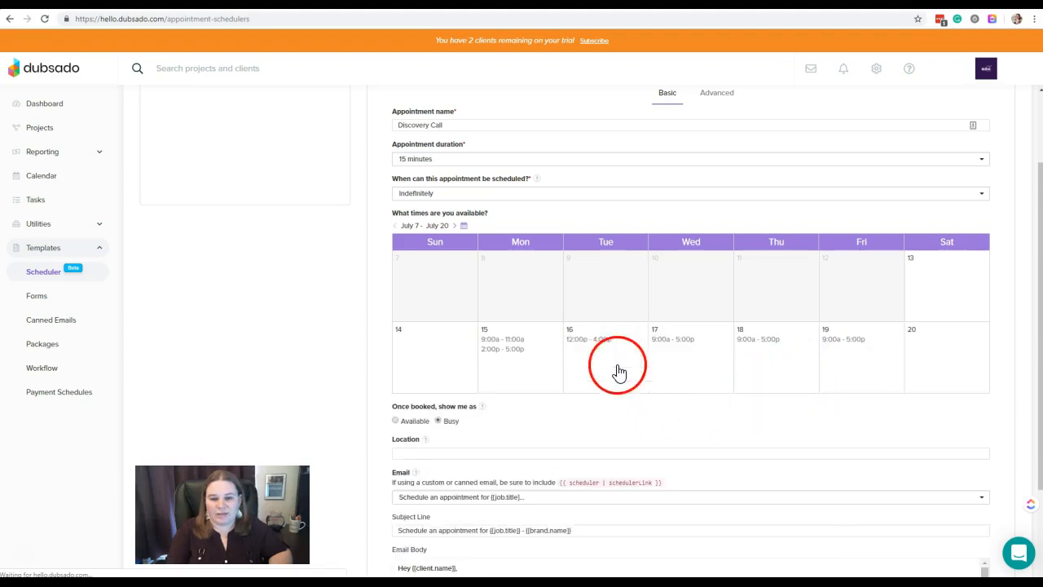
left_click(455, 225)
left_click(395, 226)
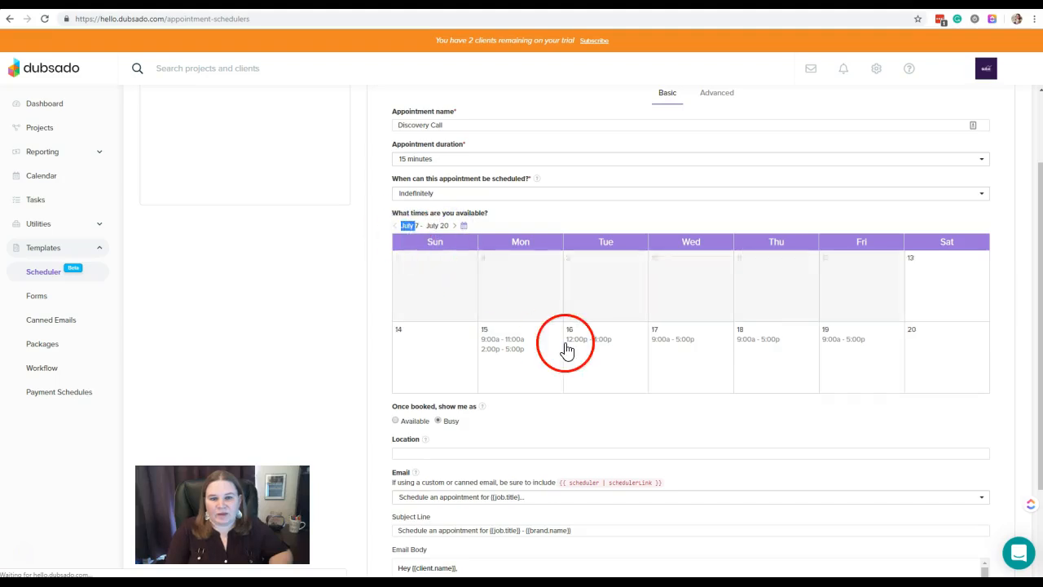
left_click(690, 339)
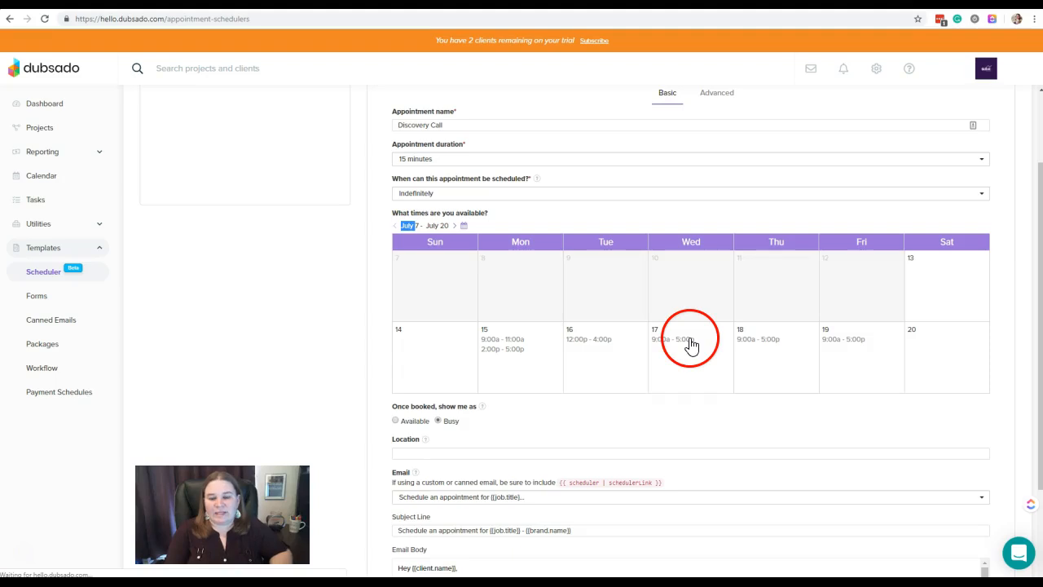
left_click(703, 380)
left_click(835, 359)
left_click(675, 318)
left_click(455, 226)
left_click(433, 226)
left_click(394, 226)
left_click(691, 350)
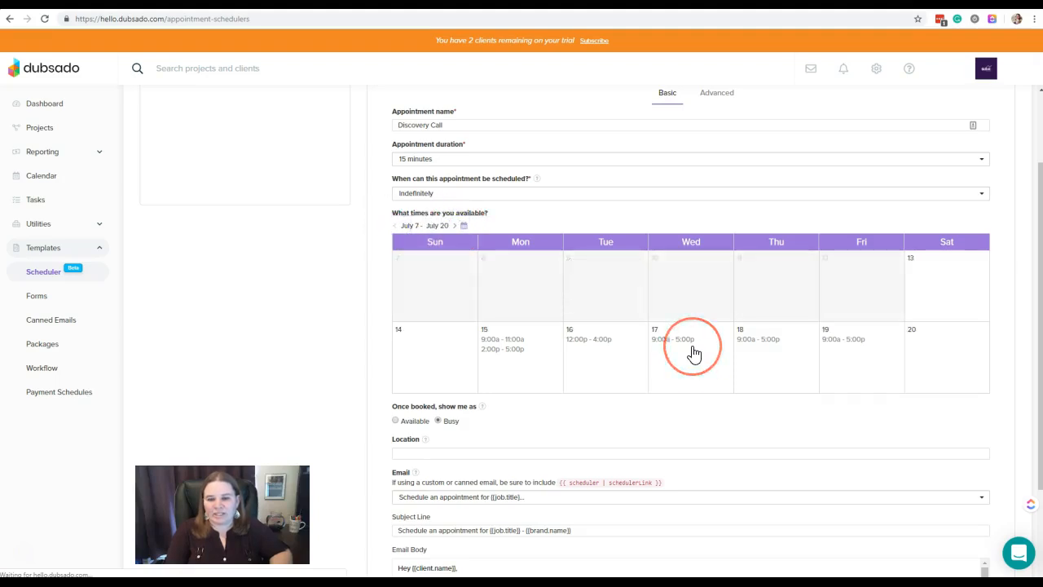
left_click(685, 345)
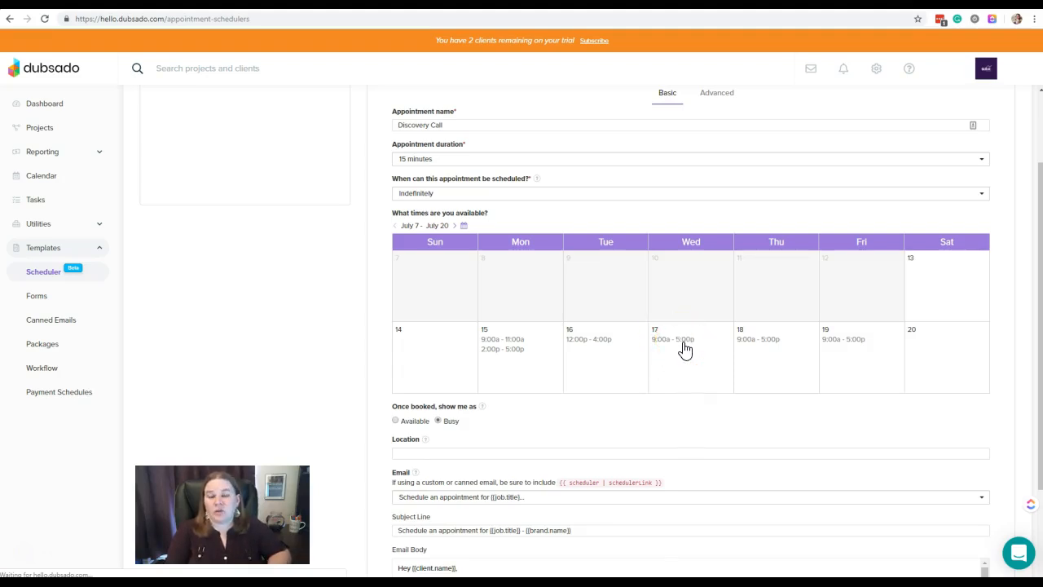
- Remove the available slot for only Wednesday, July 17, and check the Wednesdays in the following weeks through August 31
left_click(682, 345)
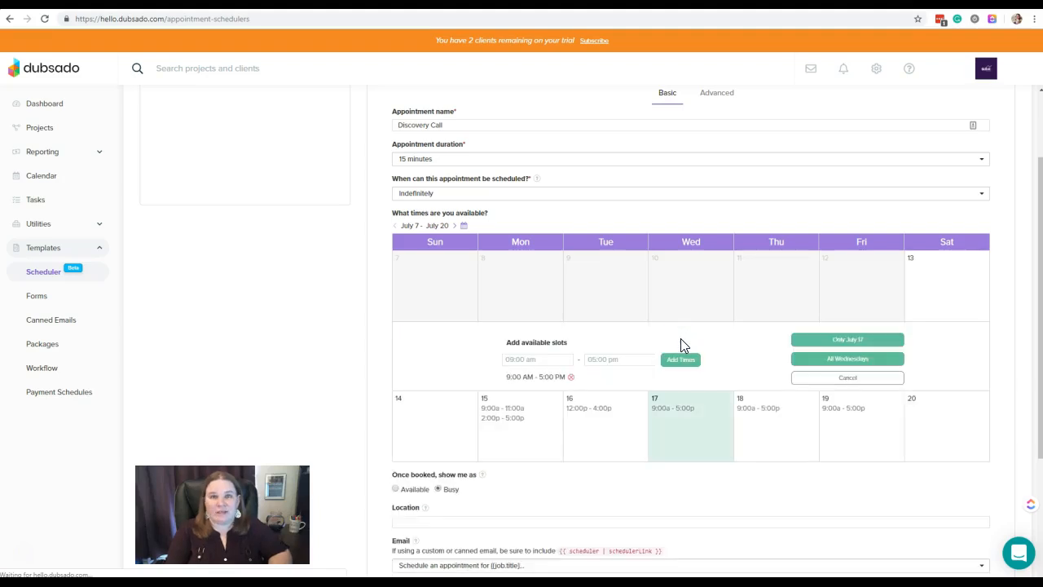
left_click(572, 378)
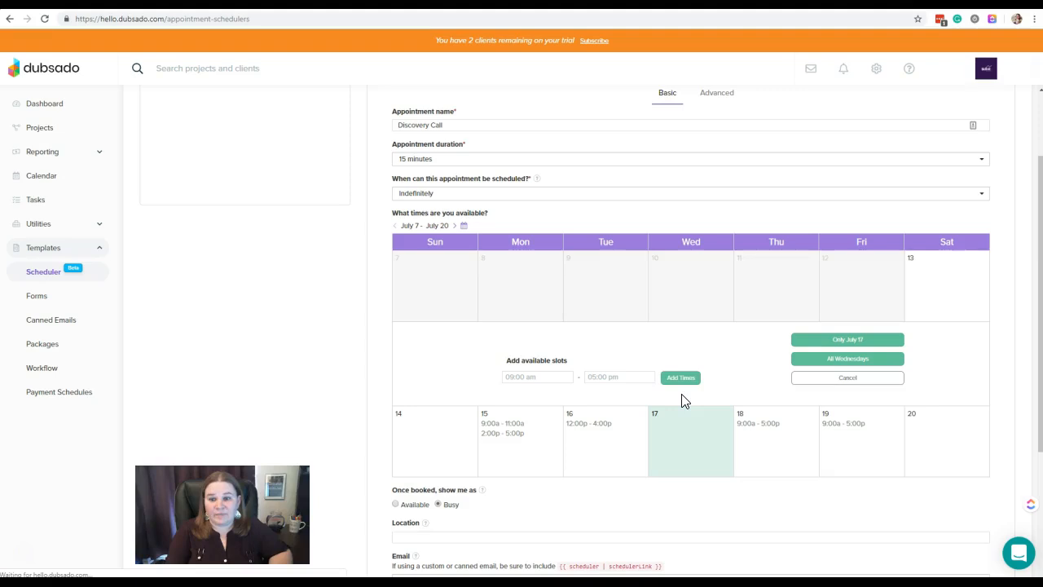
left_click(860, 346)
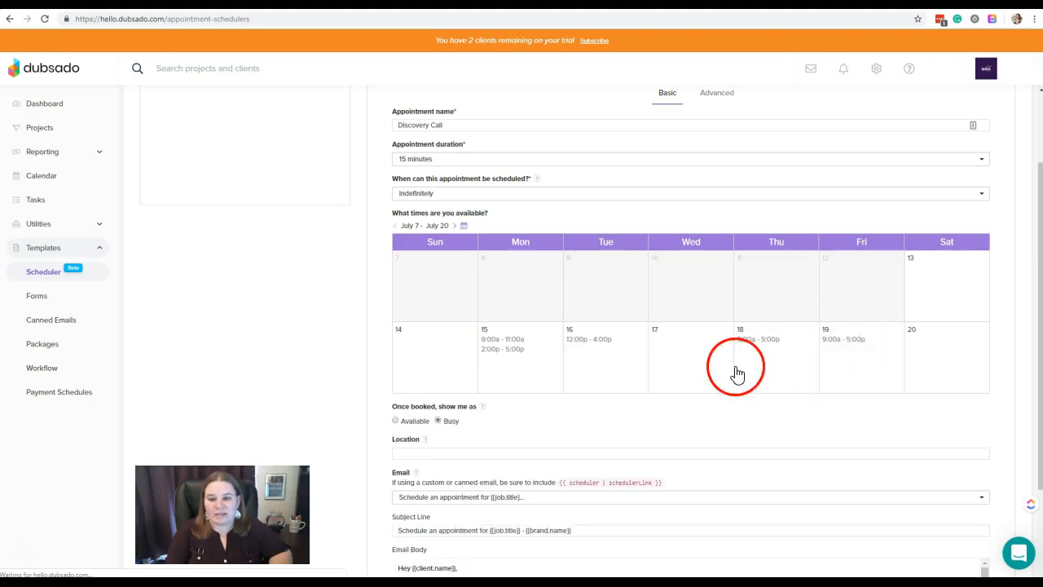
left_click(455, 227)
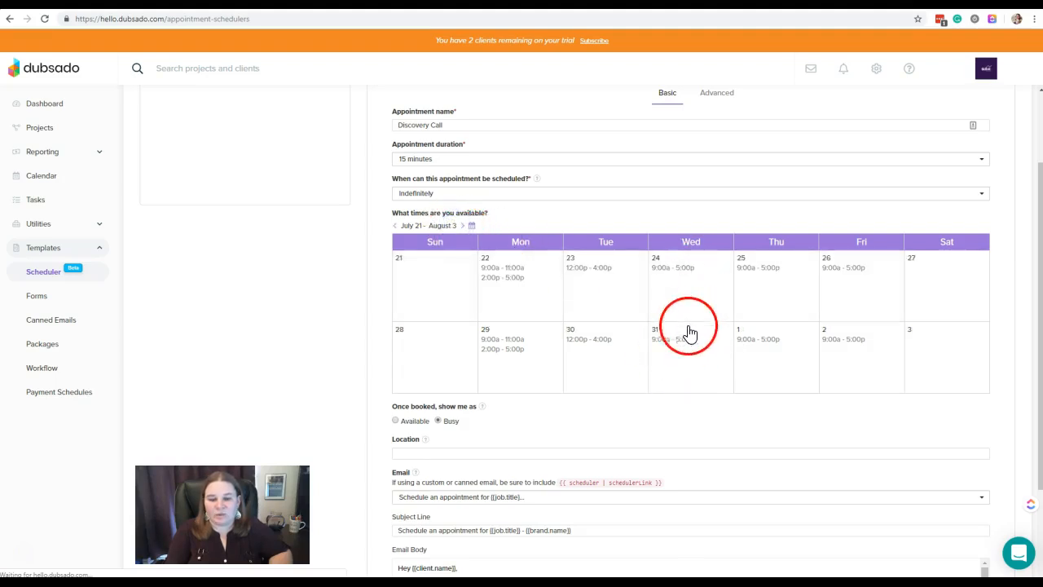
left_click(463, 226)
left_click(467, 225)
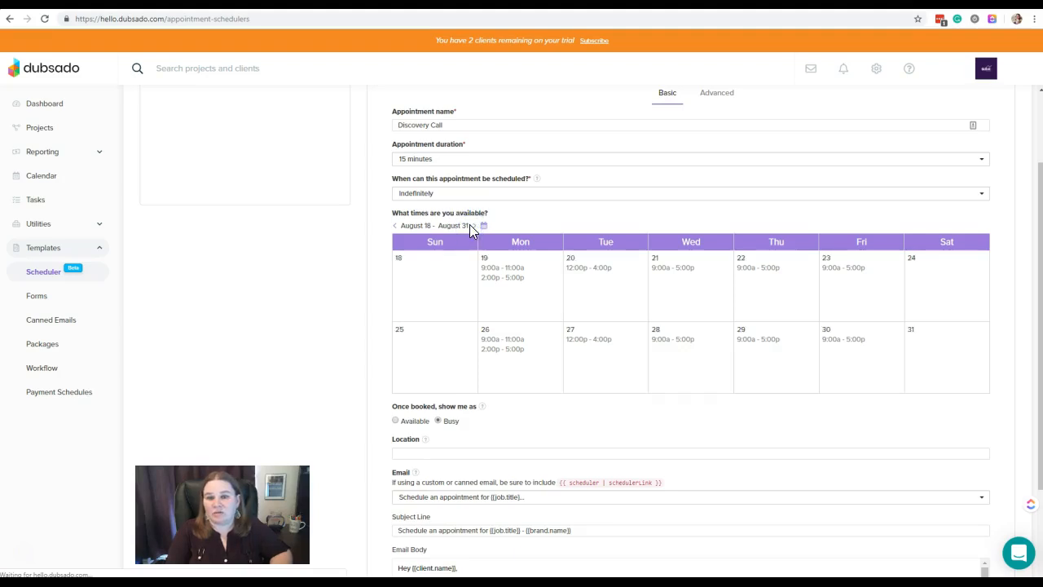
left_click(396, 226)
left_click(396, 226)
left_click(396, 225)
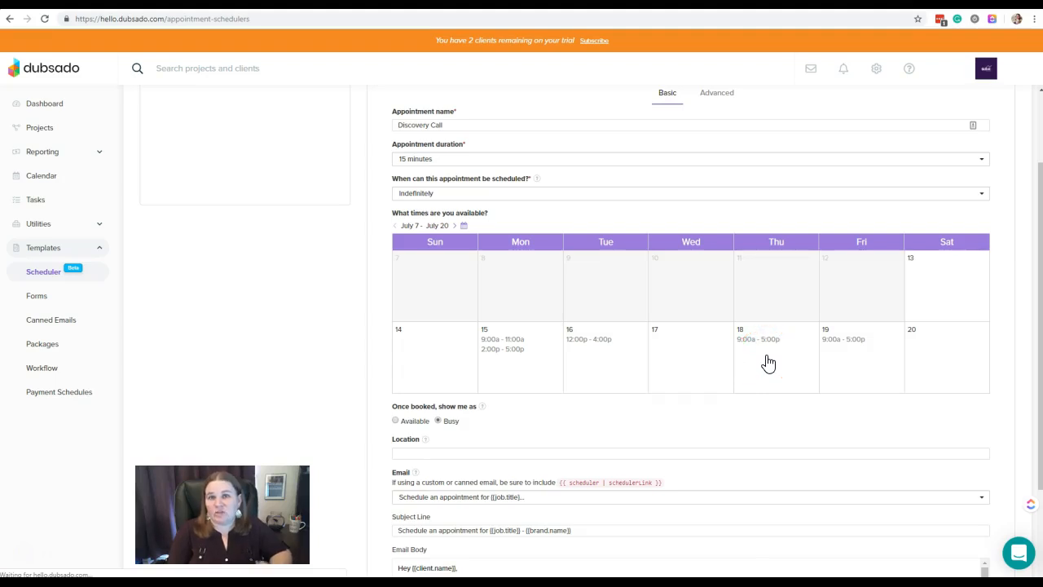
scroll(768, 364, "down", 3)
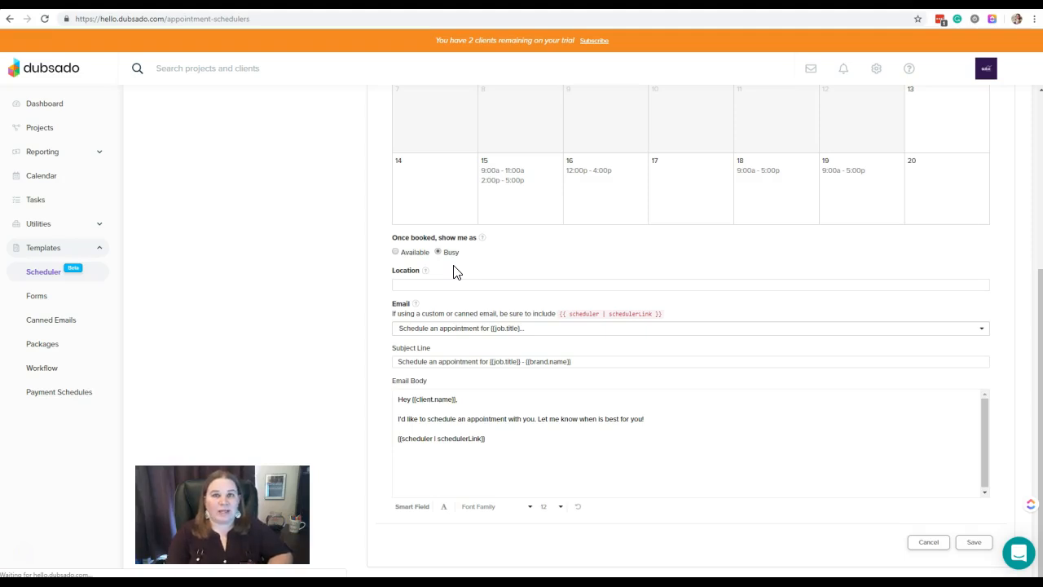
left_click(395, 253)
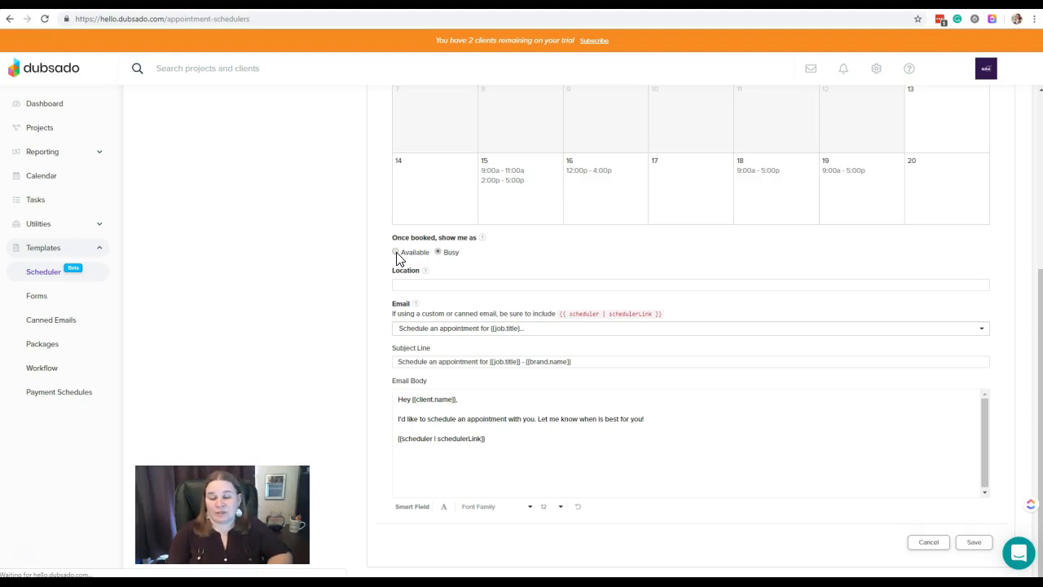
left_click(425, 283)
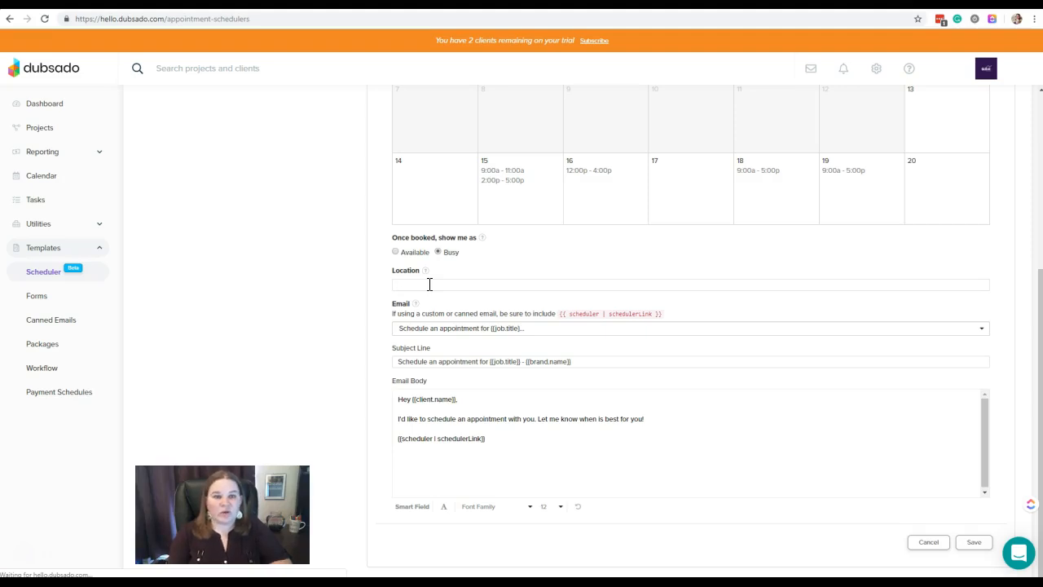
left_click(530, 286)
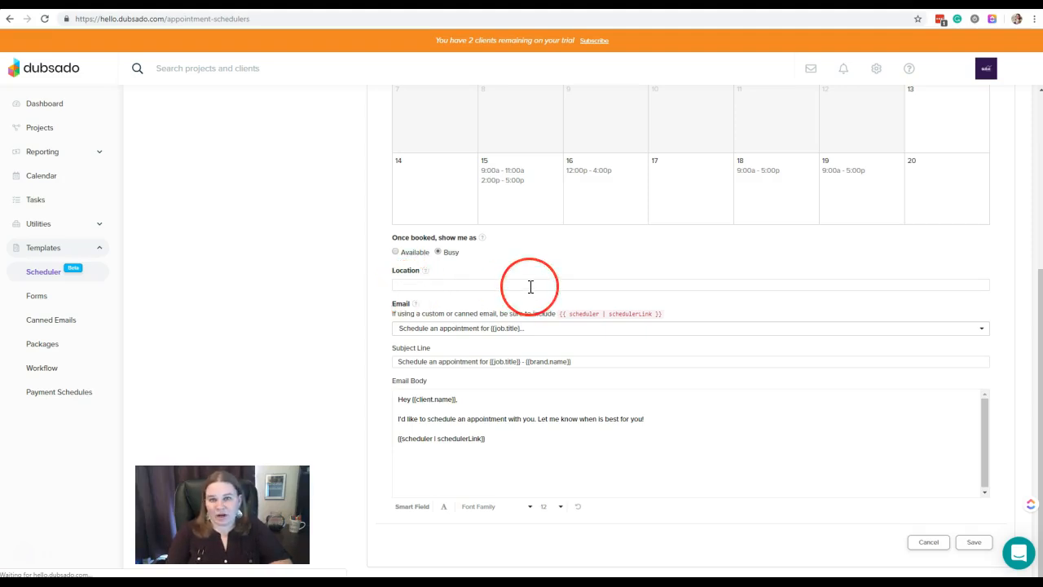